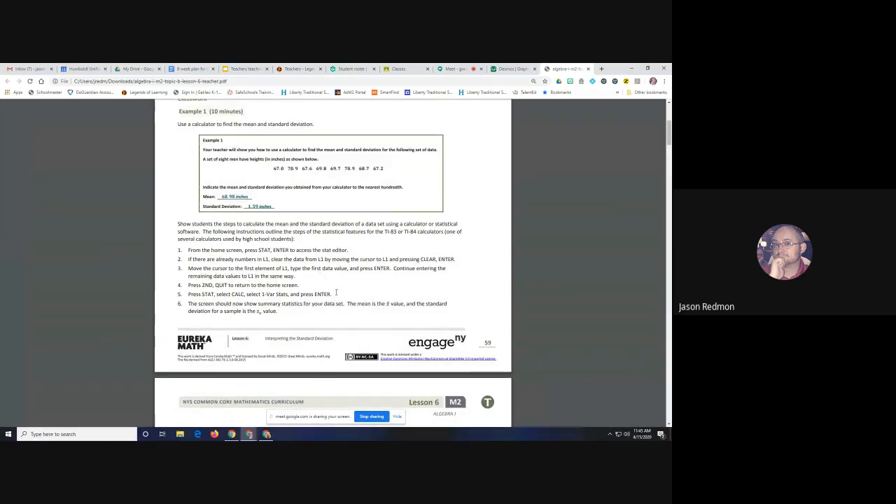
- Review the Lesson 6 outcomes, lesson notes, Example 1 data set and calculator instructions on the PDF's first page
scroll(342, 300, "up", 3)
scroll(343, 300, "up", 2)
scroll(343, 301, "down", 2)
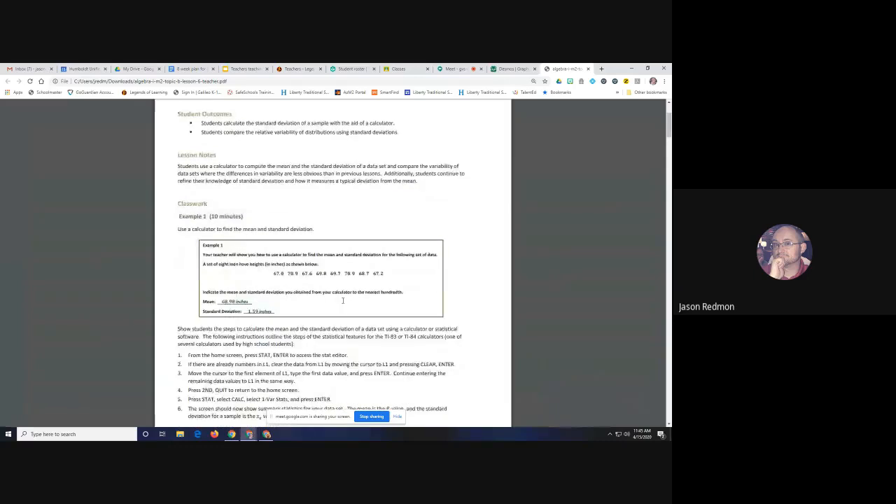
scroll(342, 300, "up", 3)
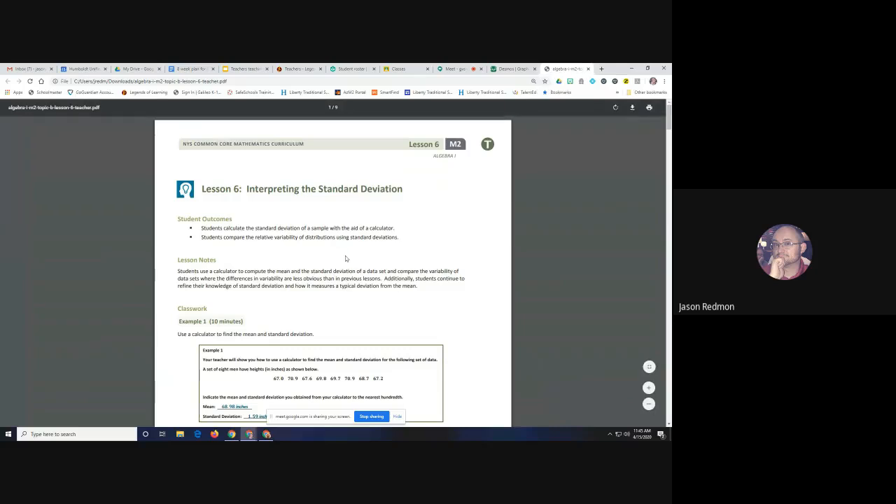
scroll(345, 258, "down", 5)
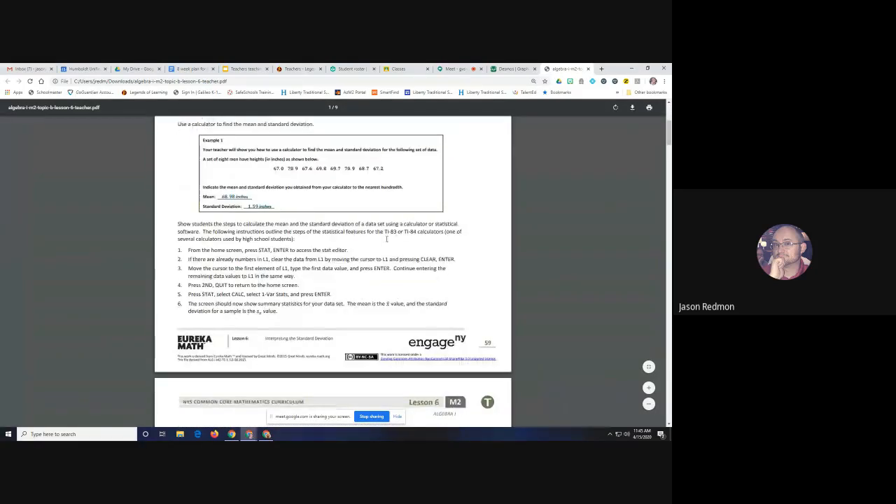
scroll(329, 294, "up", 2)
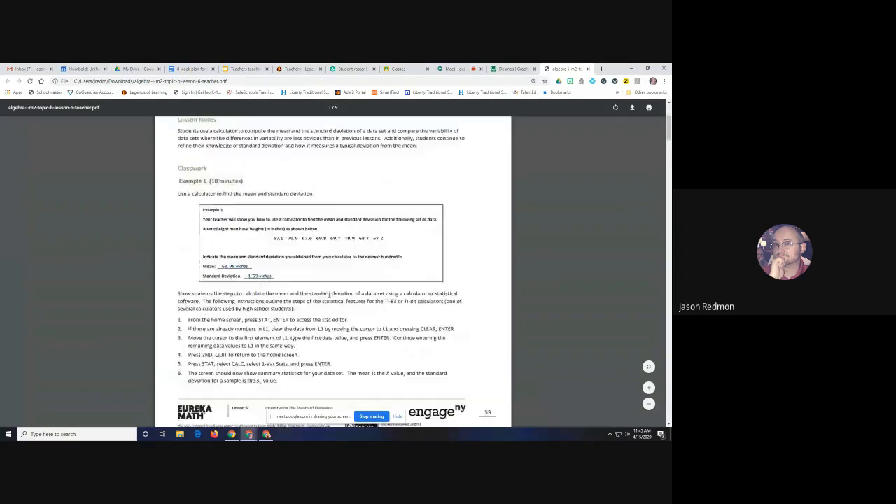
scroll(329, 295, "up", 2)
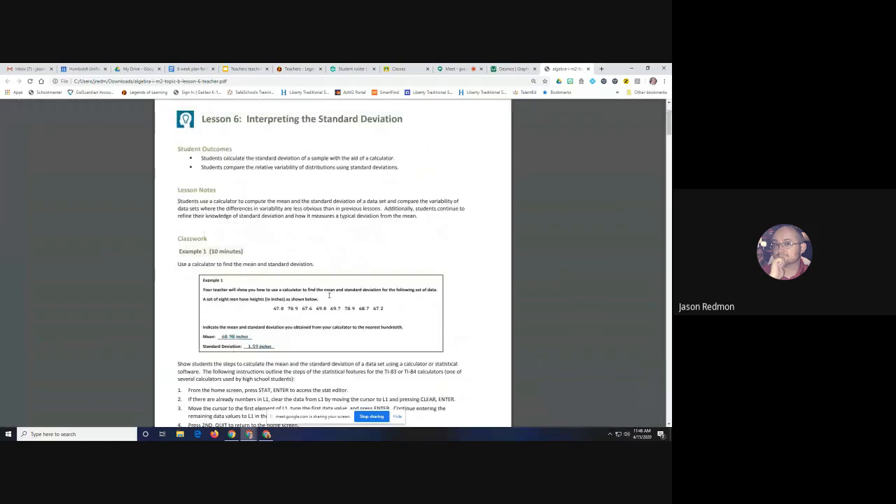
scroll(329, 295, "down", 2)
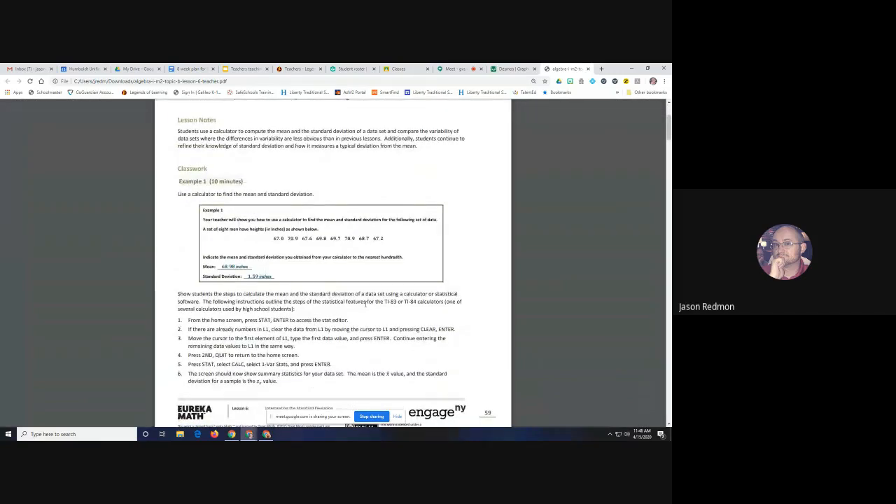
scroll(371, 269, "up", 2)
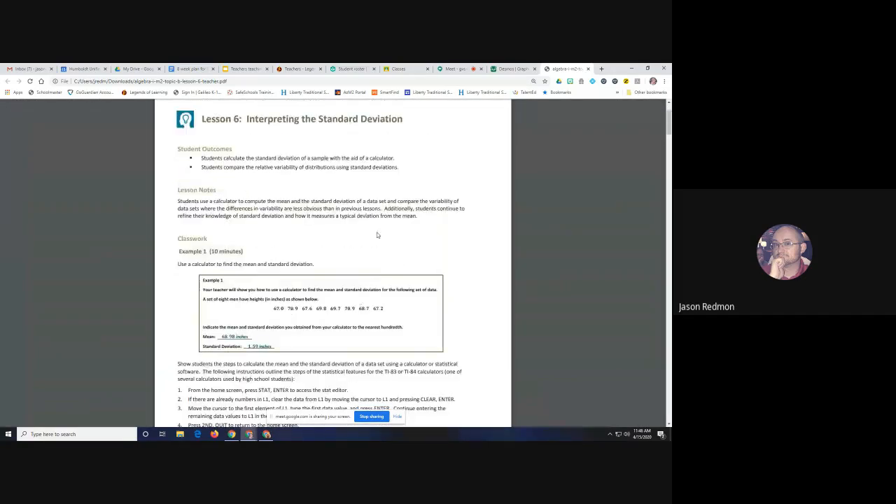
scroll(322, 187, "up", 2)
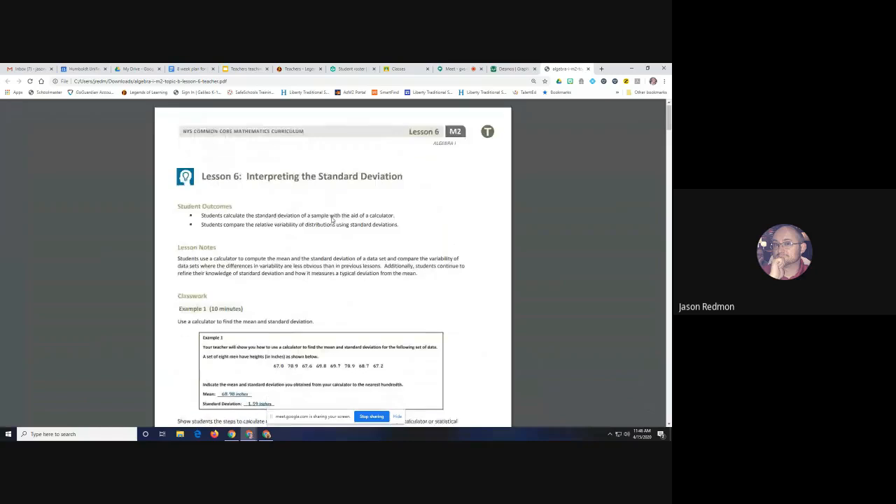
scroll(333, 219, "down", 2)
scroll(332, 219, "down", 1)
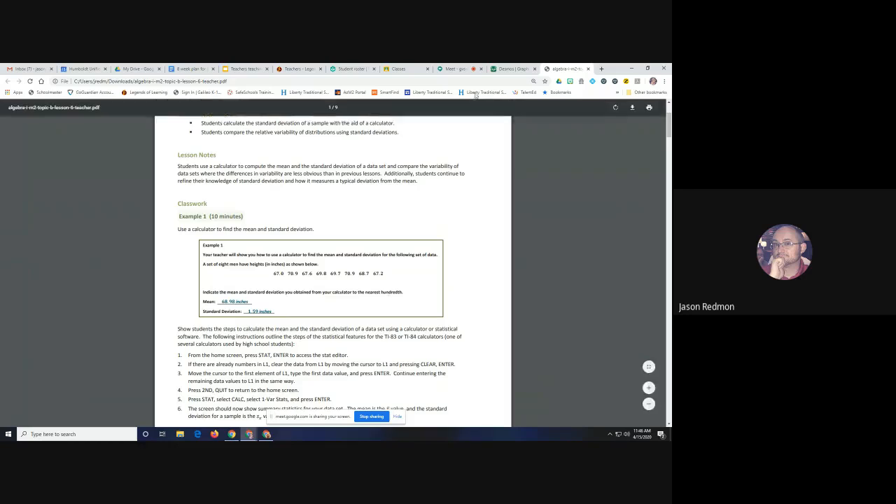
- Switch to the Desmos graphing calculator and start a bracketed list named x_1 in the first expression
left_click(508, 69)
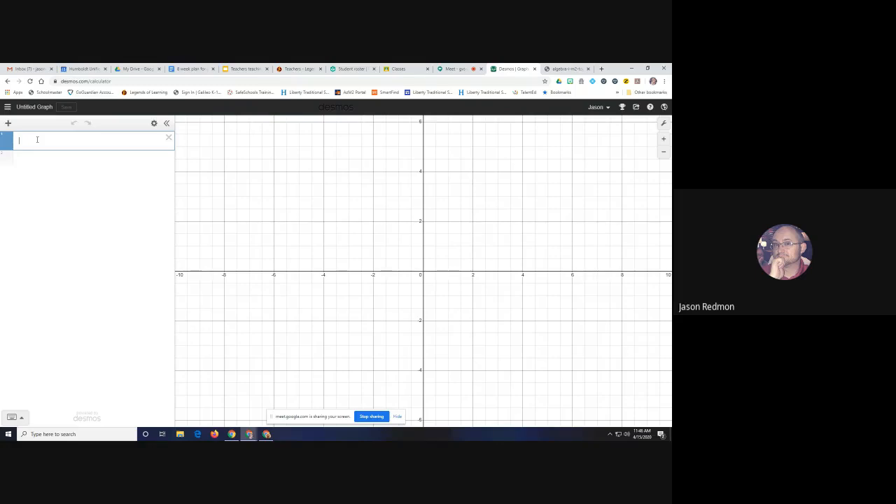
type("xy")
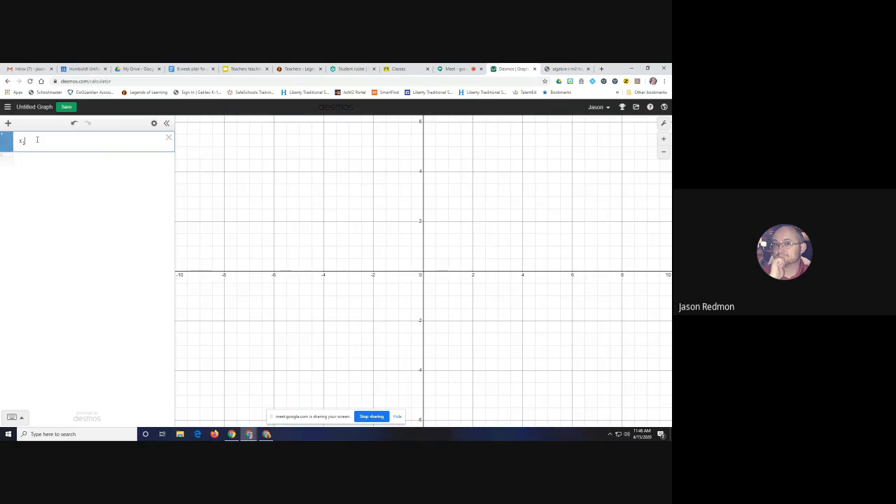
type("1=")
type("[")
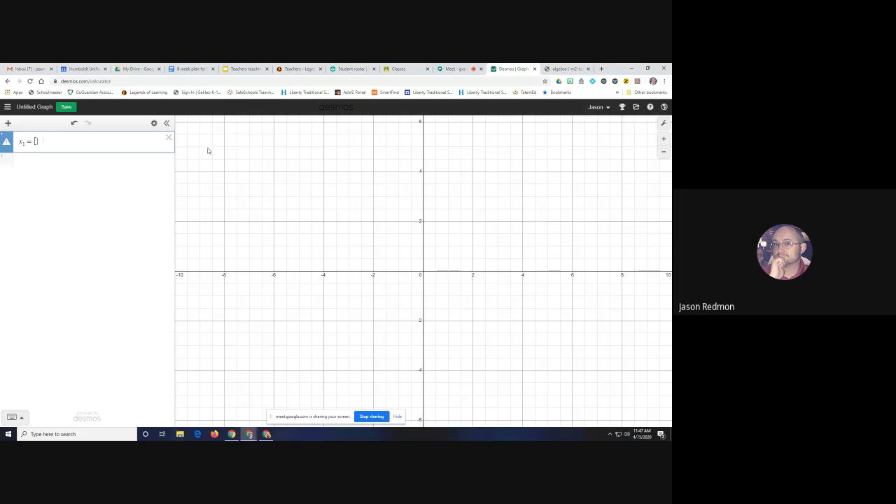
- Fill the x_1 list with the Example 1 heights from the lesson PDF: 67.0, 70.9, 67.6, 69.8, 69.7, 70.9, 68.7, 67.2
left_click(567, 68)
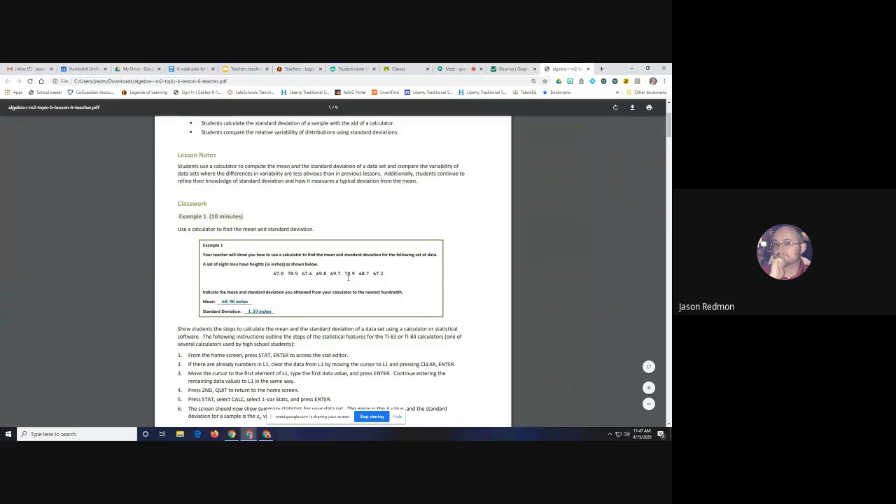
left_click(510, 70)
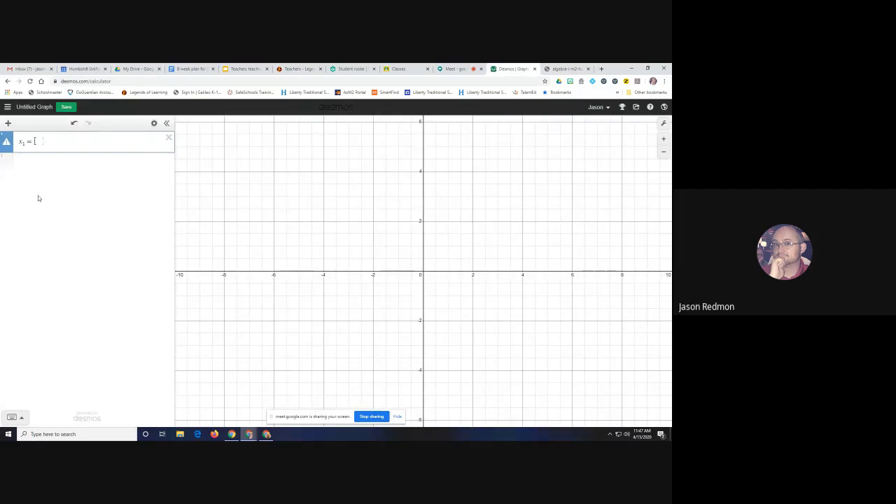
type("67.0")
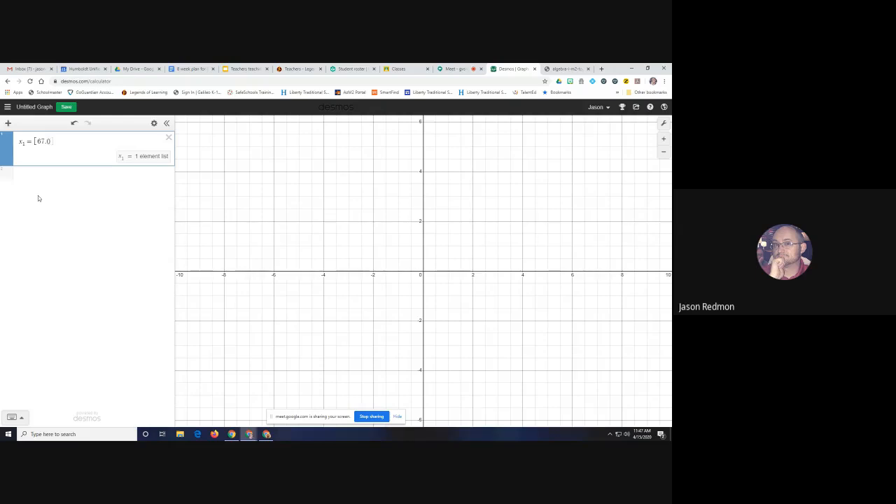
type(", ")
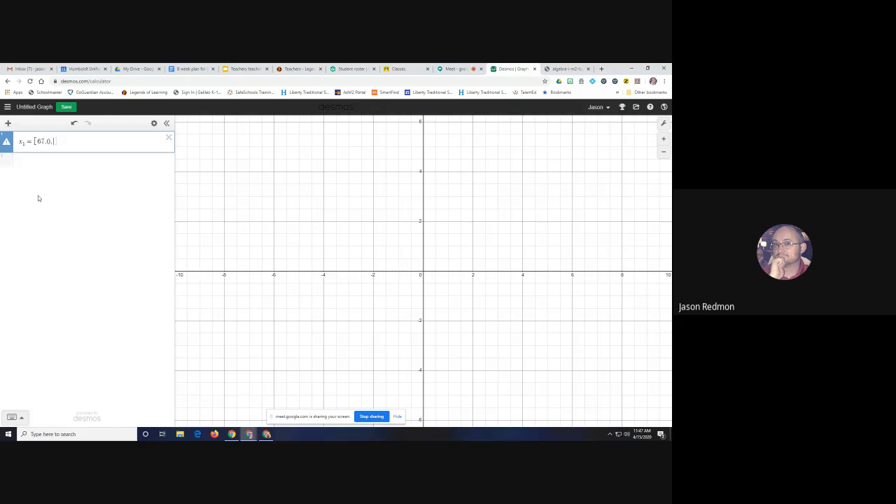
type("70.9")
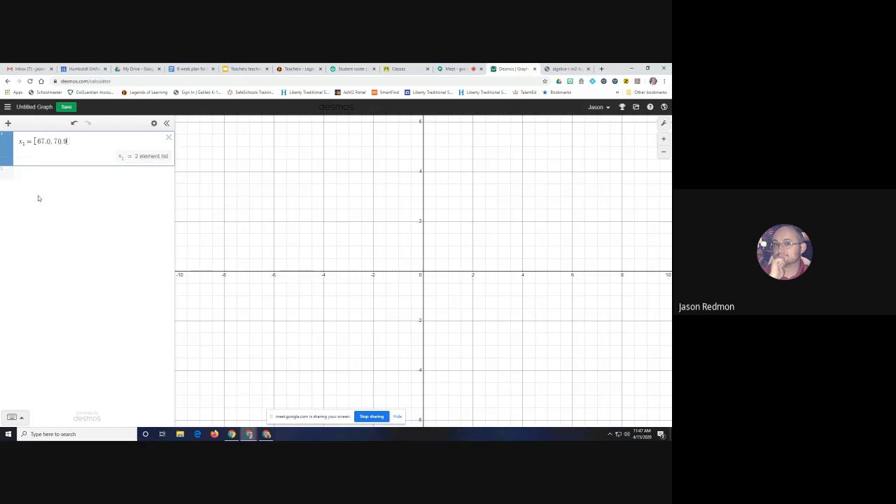
type(", ")
type("67.6, 6")
type("9.8, 69")
type(".7, 70.9")
type(", 68.7, ")
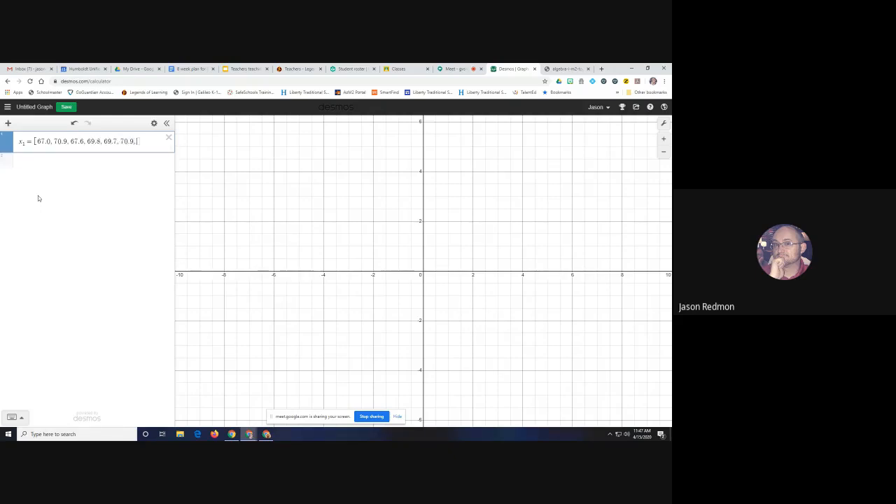
type("67.2")
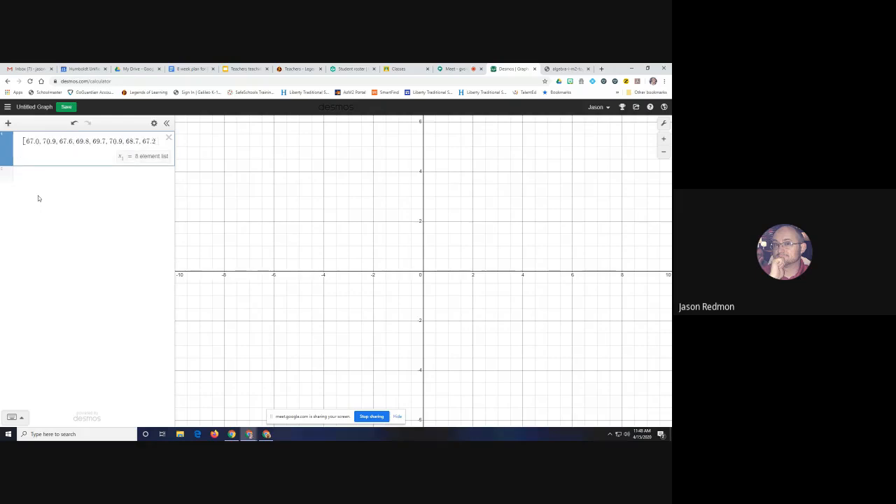
key("Return")
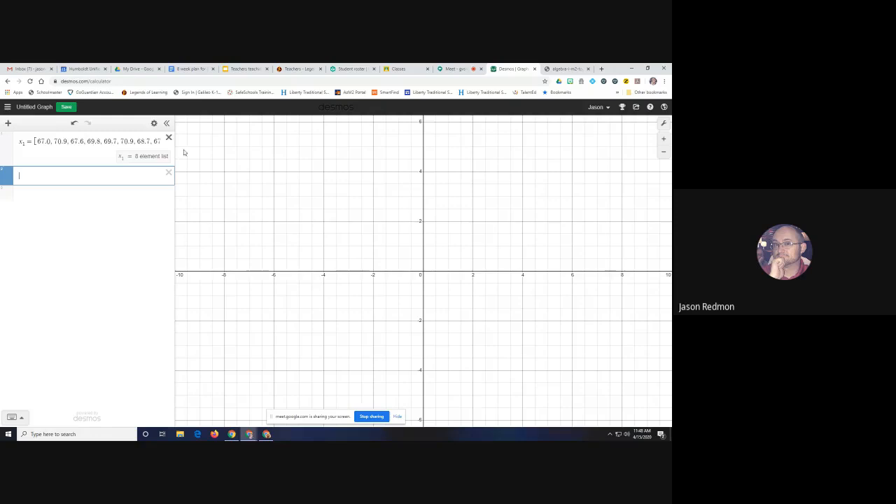
- Check which statistics Example 1 asks for and insert the mean function in the second Desmos expression
left_click(558, 69)
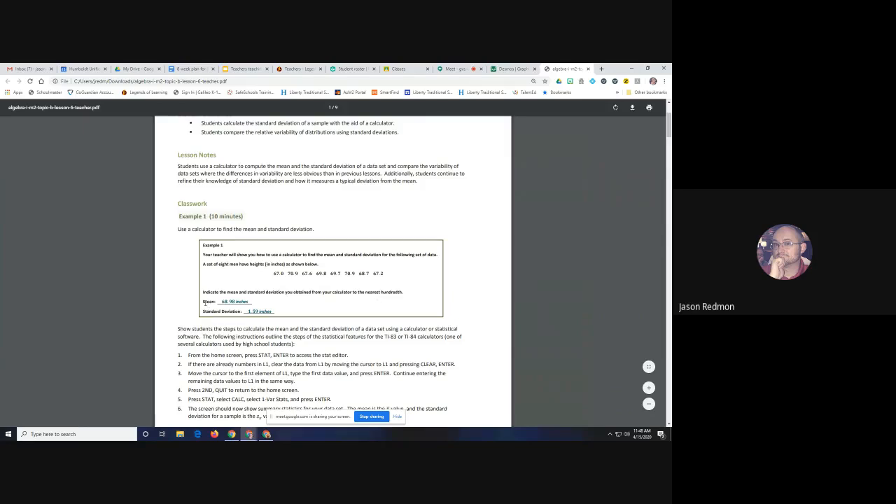
left_click(512, 69)
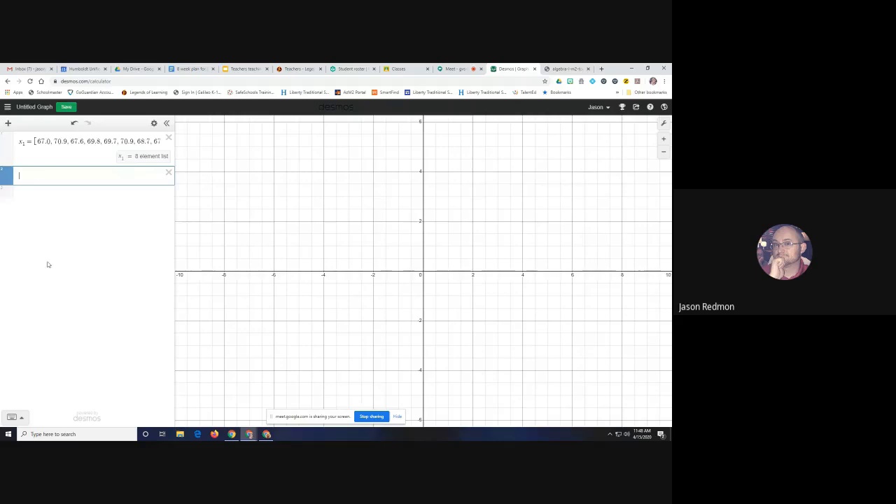
left_click(19, 417)
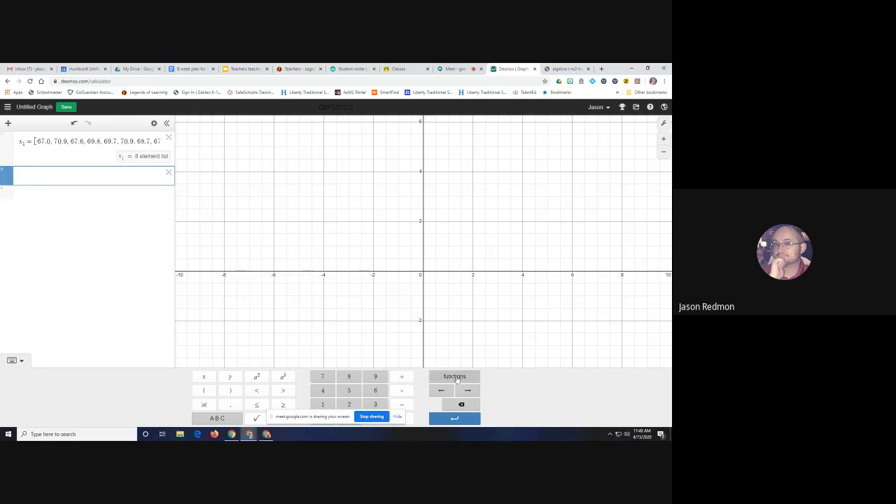
left_click(455, 378)
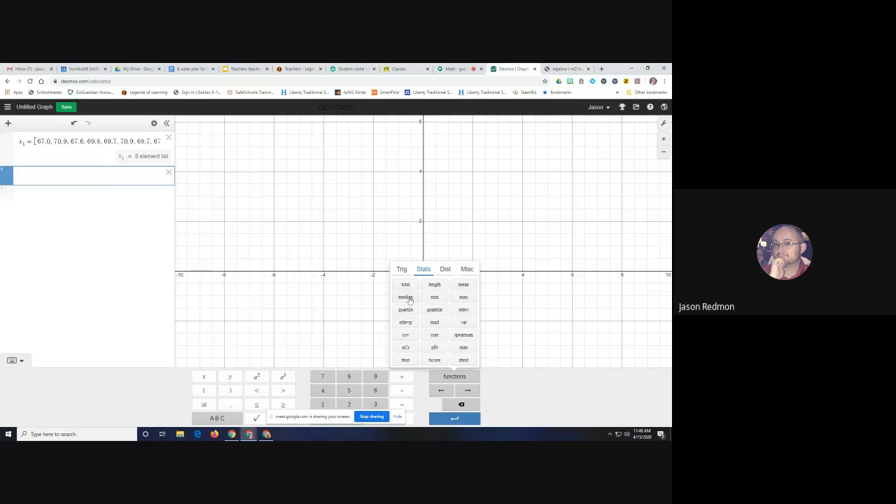
left_click(463, 286)
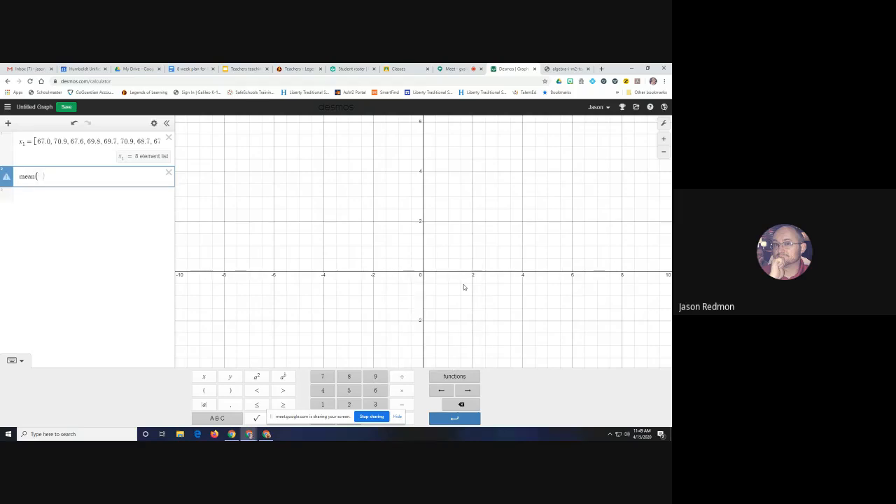
- Insert the stdev function as a new expression below the mean
left_click(39, 206)
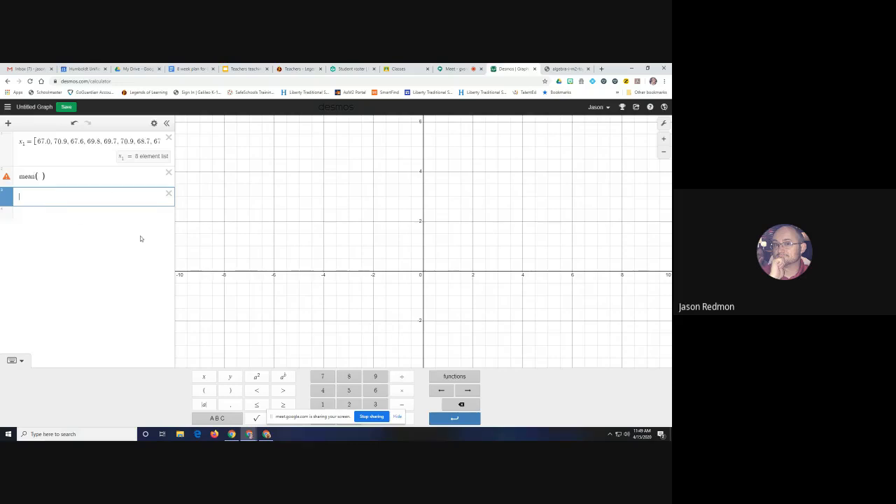
left_click(448, 377)
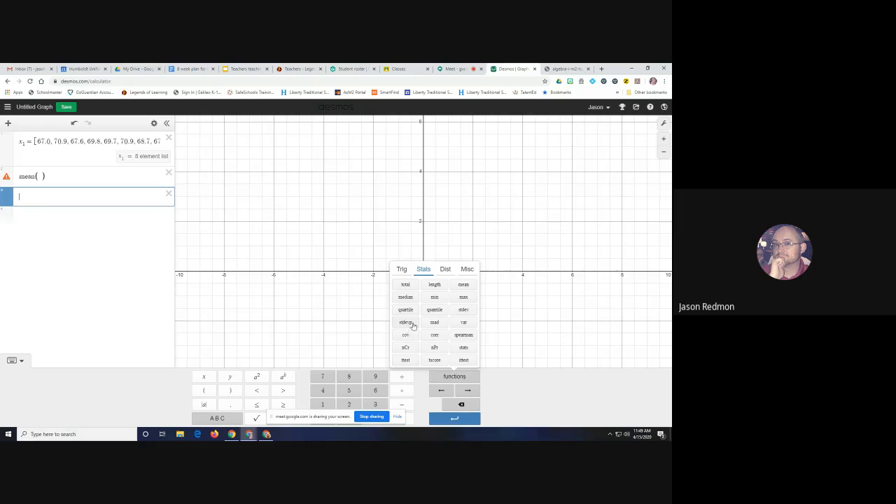
left_click(464, 311)
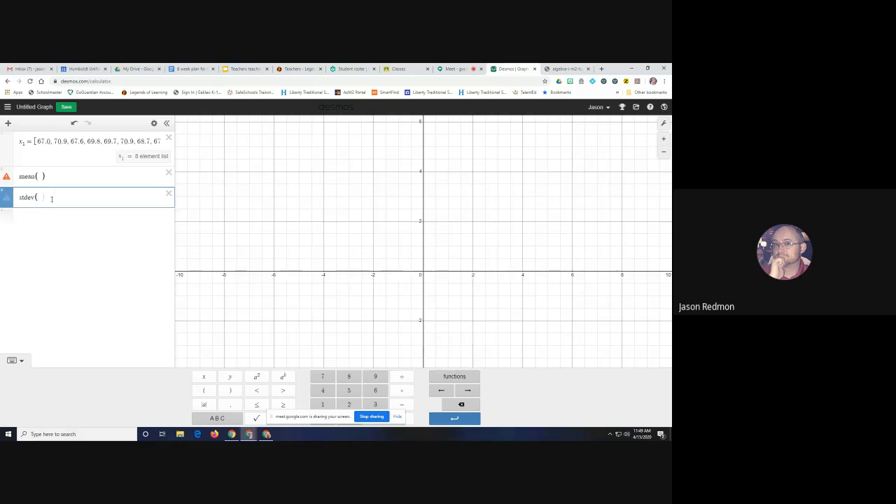
- Enter x_1 as the argument of both the mean and stdev functions
left_click(38, 176)
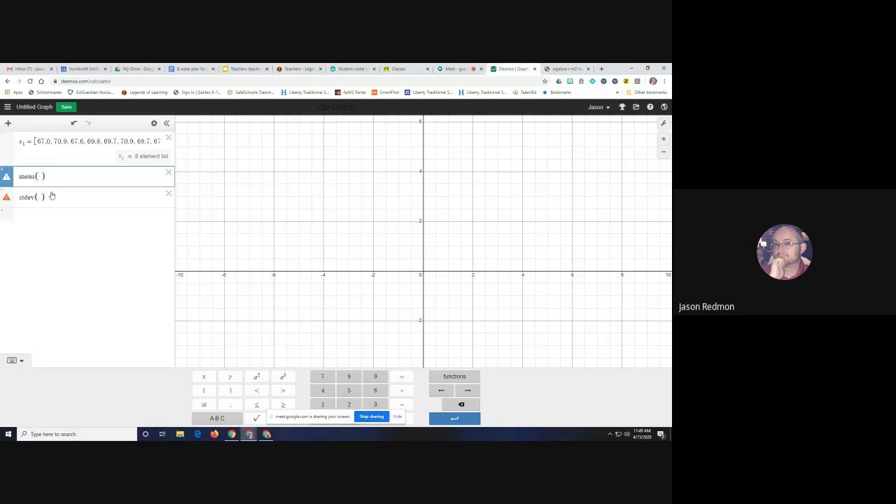
type("x1")
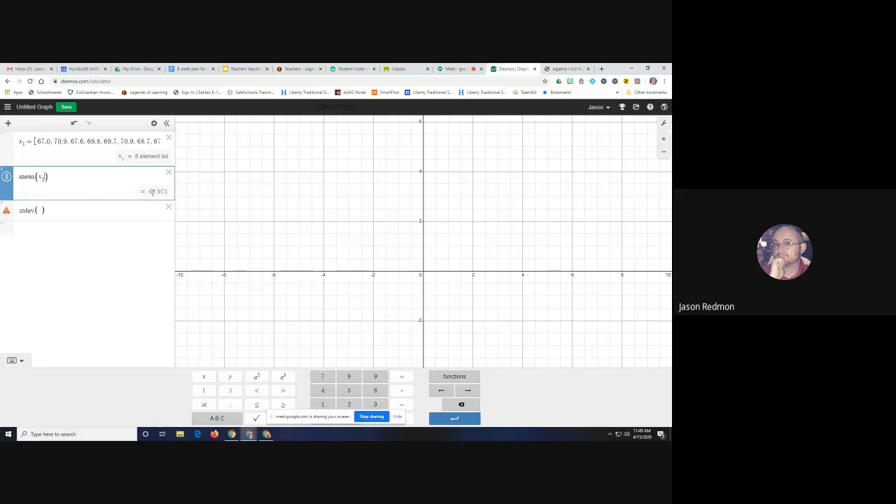
left_click(39, 210)
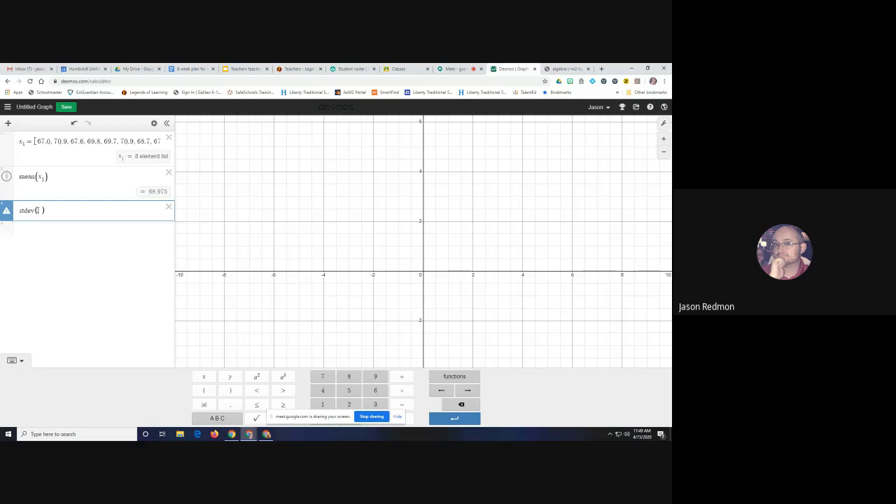
type("x1")
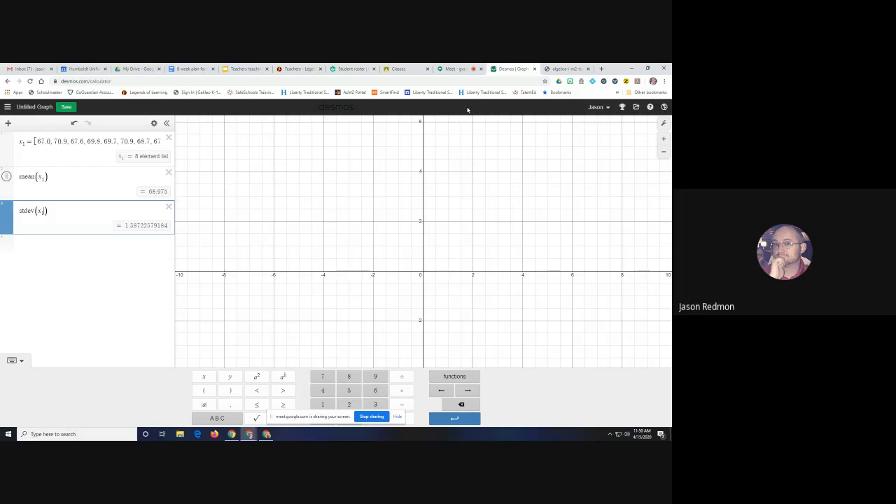
- Compare the calculated mean and standard deviation with the Example 1 answers in the lesson PDF
left_click(565, 68)
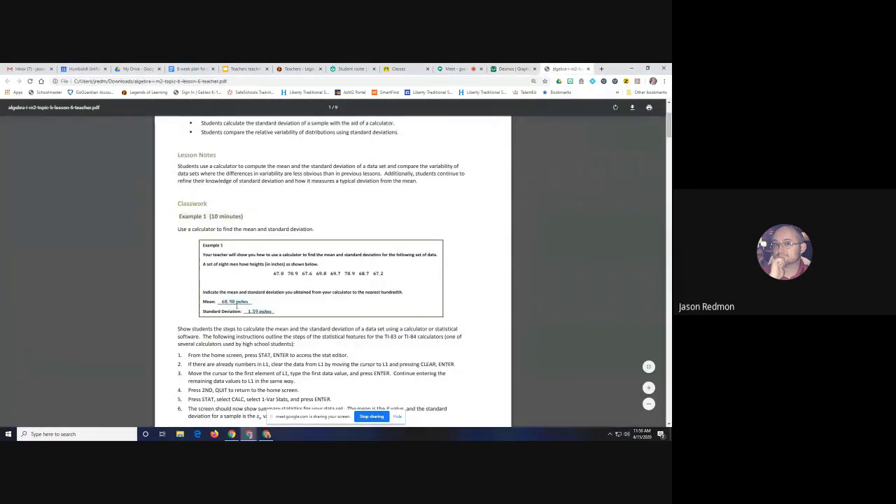
left_click(513, 69)
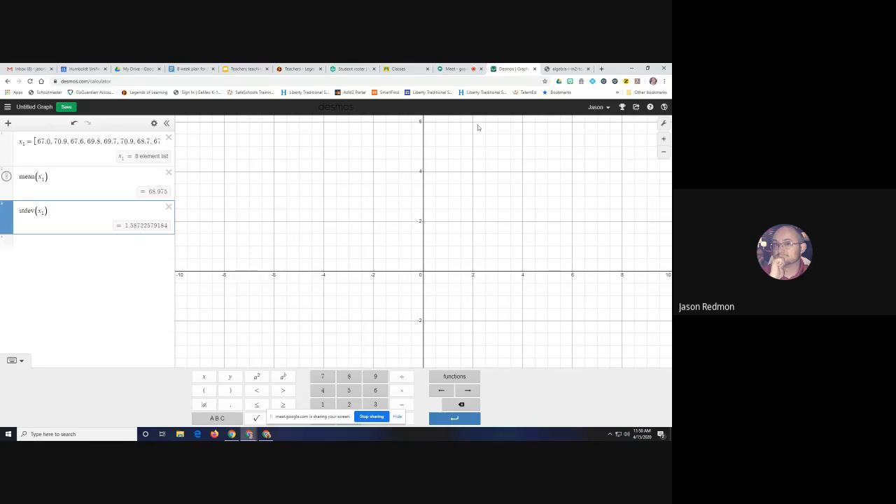
left_click(565, 69)
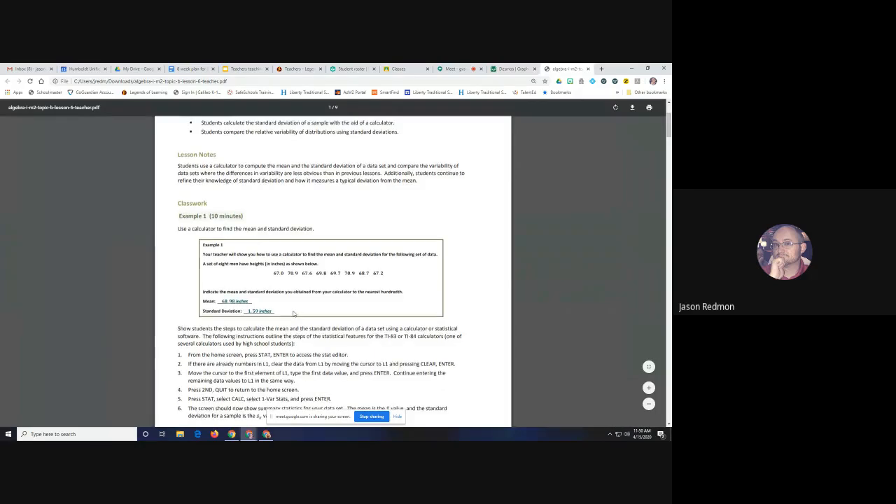
scroll(290, 315, "down", 1)
scroll(294, 314, "up", 3)
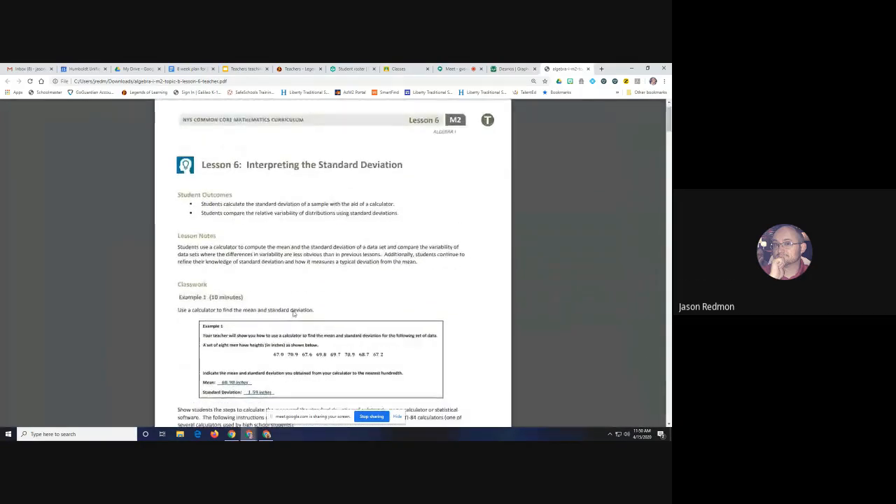
- Return to the Google Meet call that is presenting the screen
left_click(453, 69)
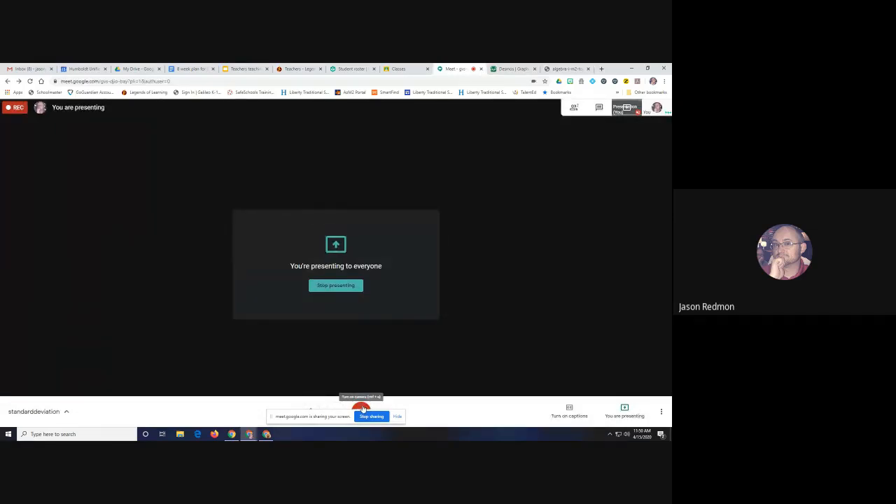
left_click(361, 409)
left_click(405, 290)
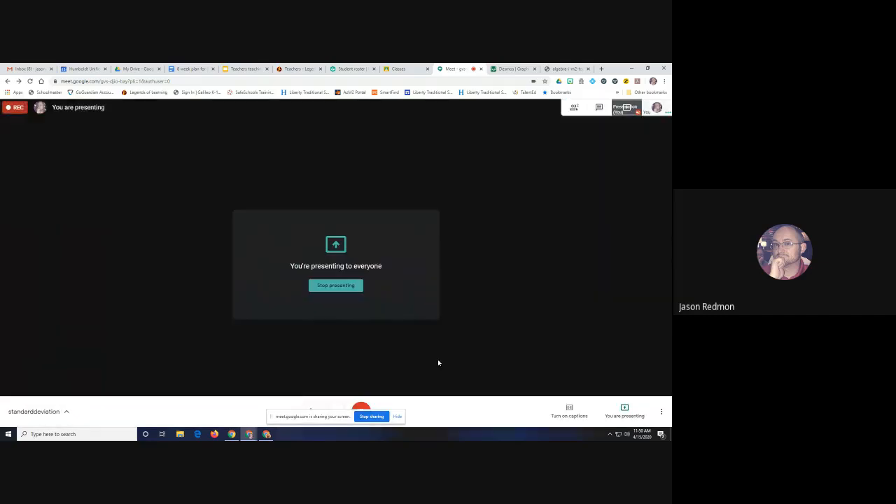